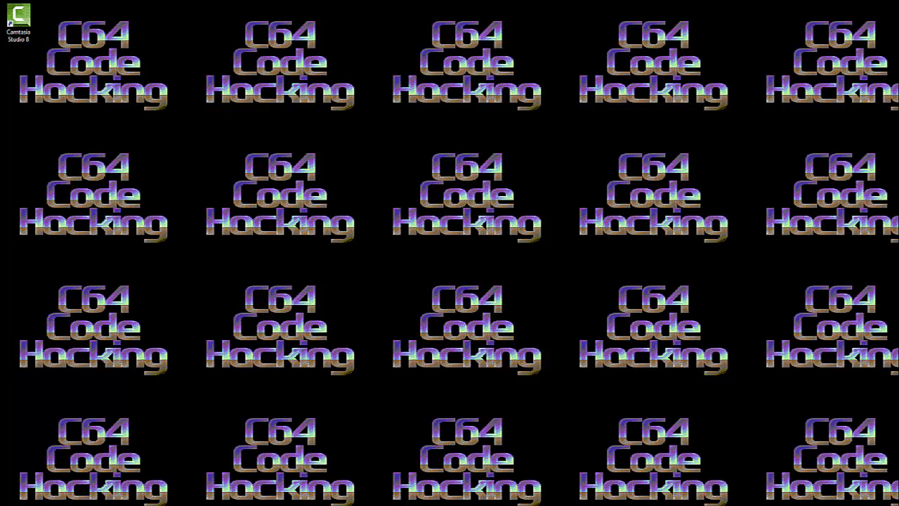
# Launch DefleMask from its folder inside SID Trackers in the C64Studio CHE directory
pyautogui.click(229, 505)
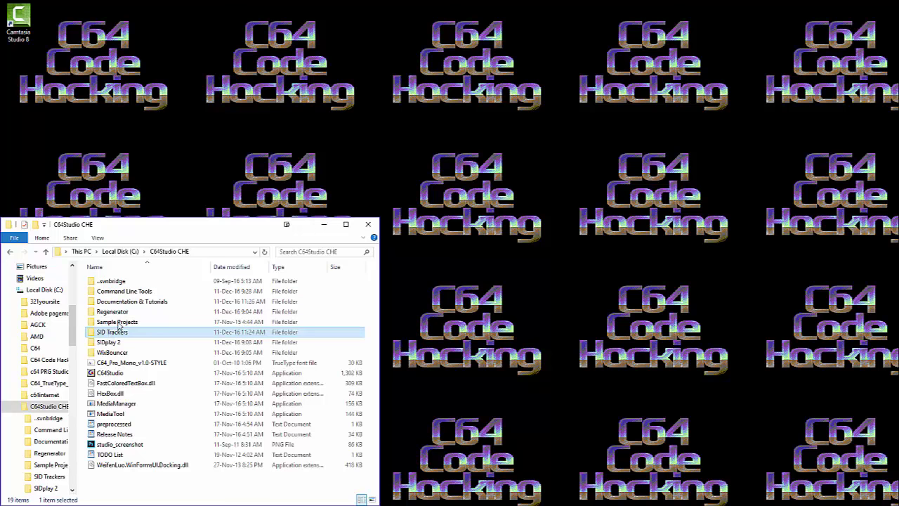
pyautogui.doubleClick(115, 333)
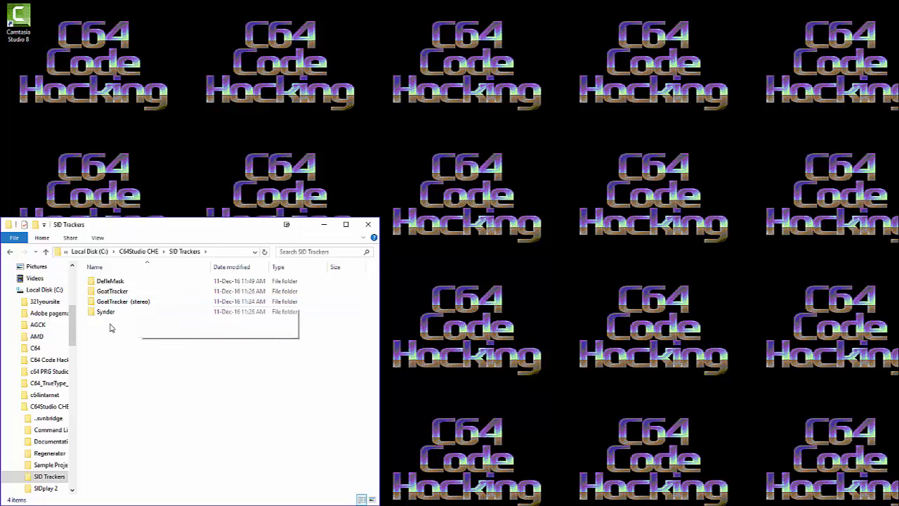
pyautogui.moveTo(107, 314)
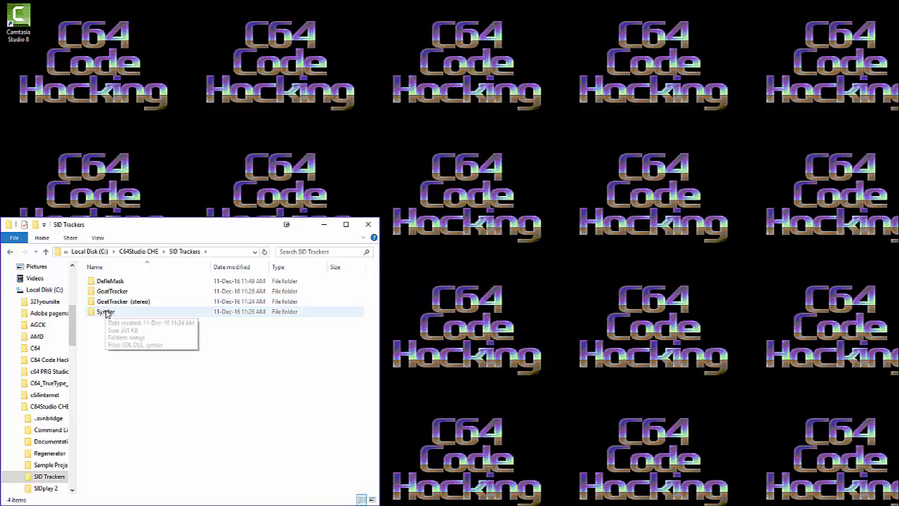
pyautogui.doubleClick(122, 282)
pyautogui.click(111, 362)
pyautogui.doubleClick(111, 362)
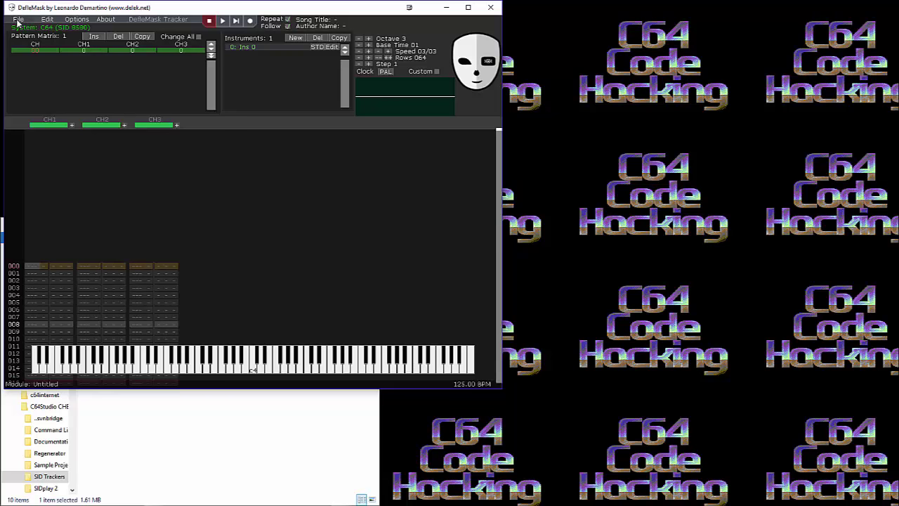
# Browse the modules folders and load the demo song bergertruckung.dmf from the C64 Demo Songs folder and start playing it
pyautogui.click(19, 21)
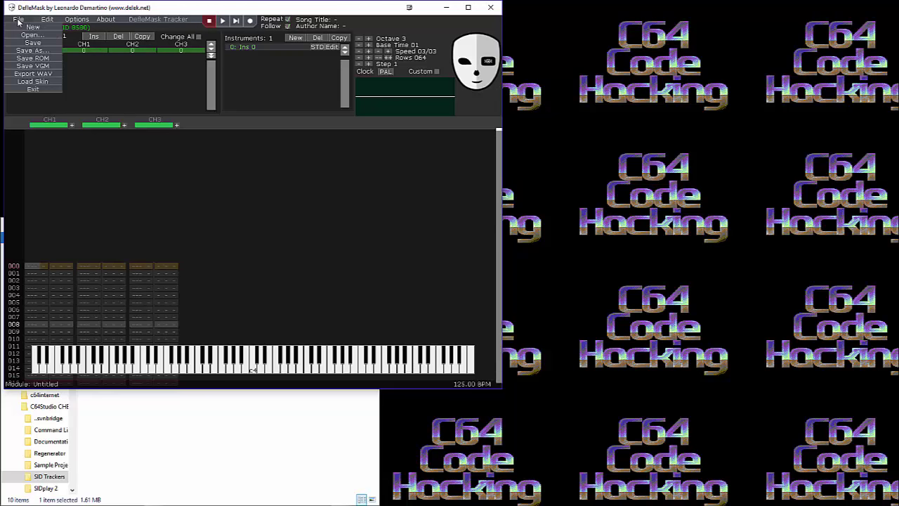
pyautogui.click(21, 35)
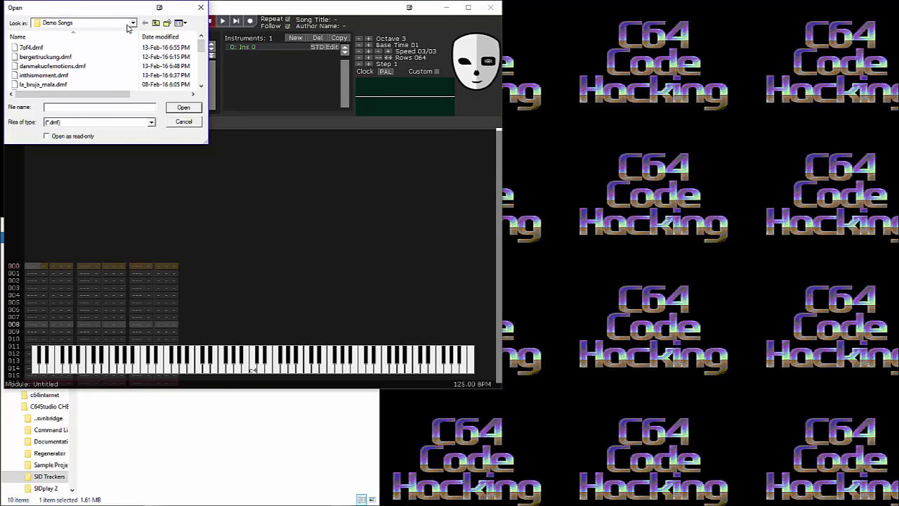
pyautogui.click(155, 24)
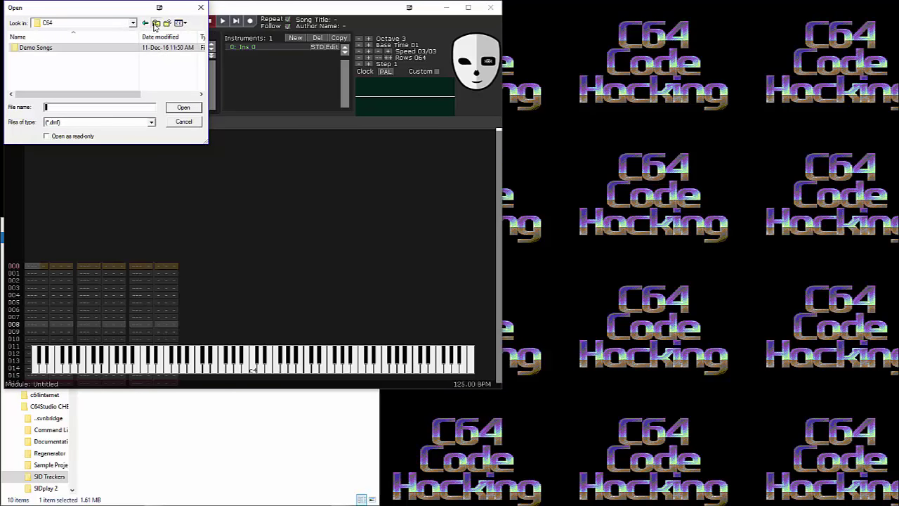
pyautogui.click(151, 25)
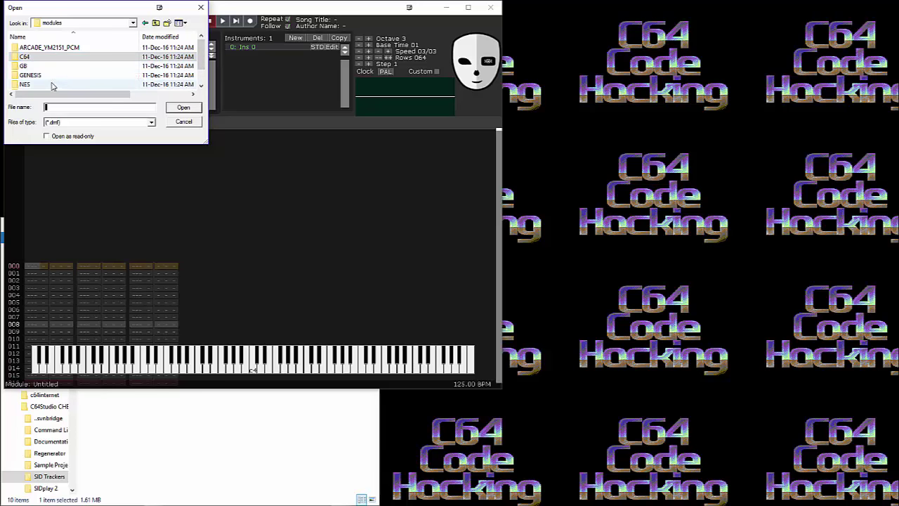
pyautogui.scroll(-1, 58, 75)
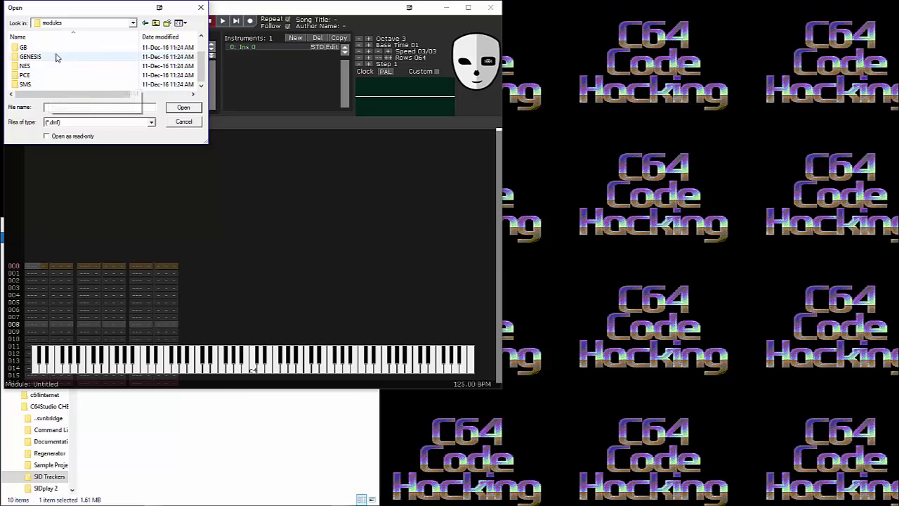
pyautogui.scroll(1, 56, 56)
pyautogui.doubleClick(50, 60)
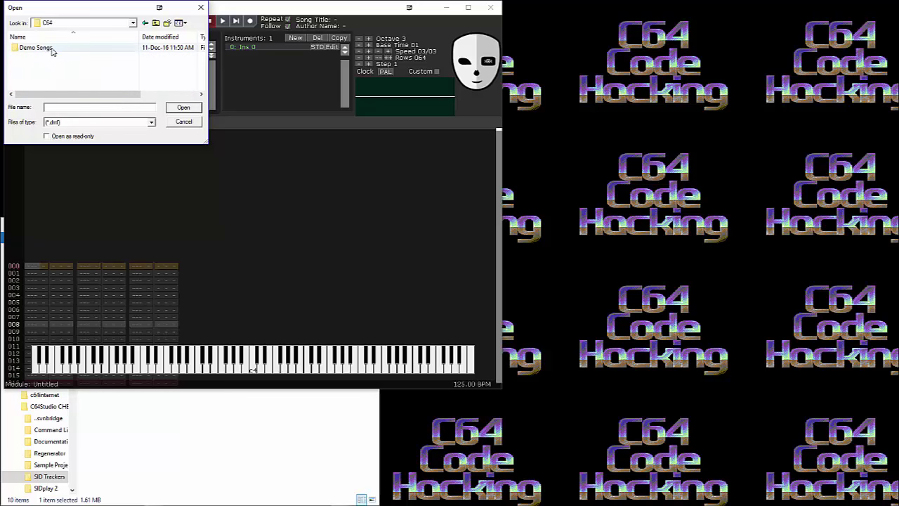
pyautogui.doubleClick(51, 49)
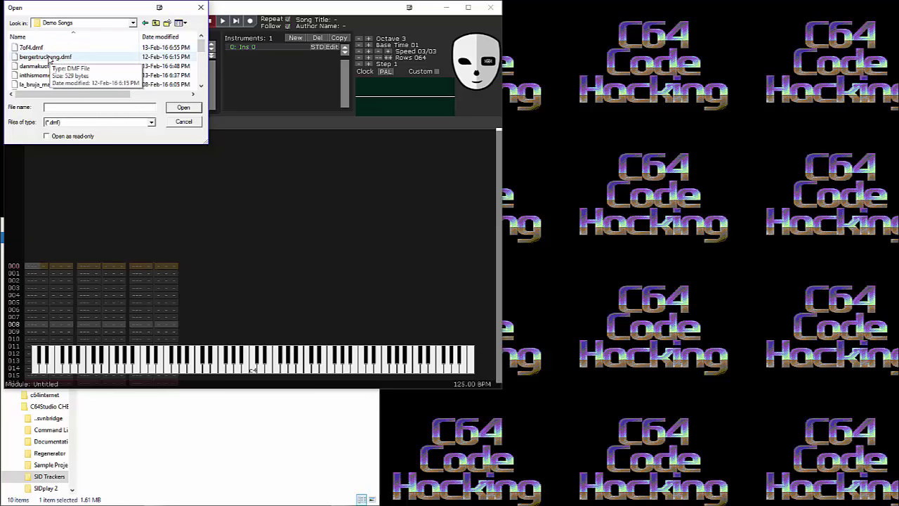
pyautogui.doubleClick(49, 58)
pyautogui.press('Return')
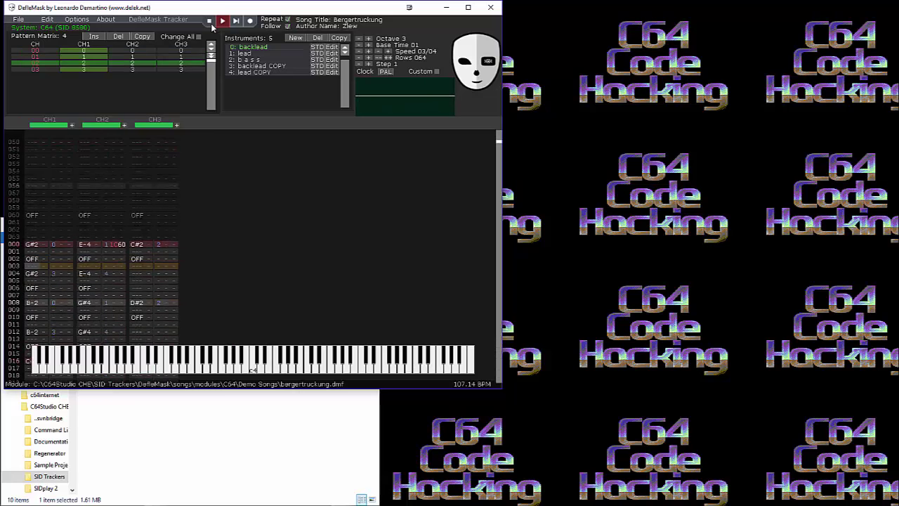
# Stop the song's playback and close DefleMask
pyautogui.click(210, 22)
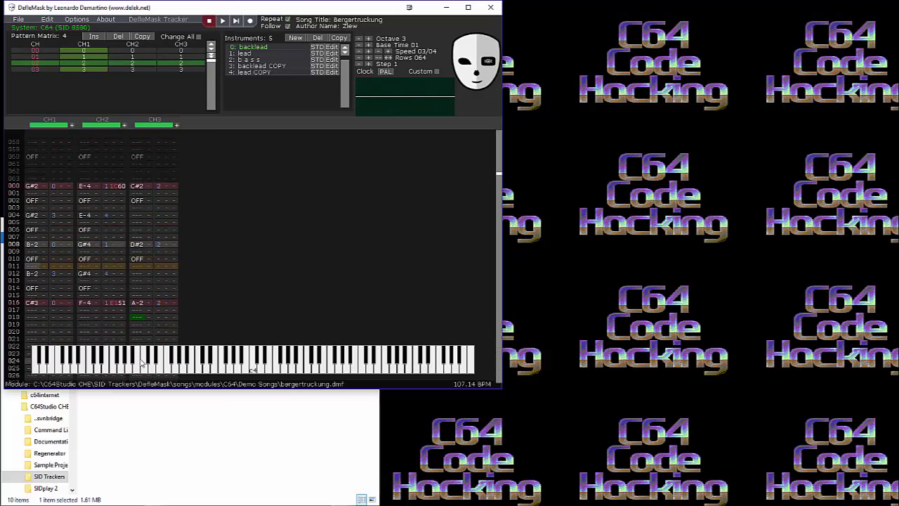
pyautogui.moveTo(144, 365)
pyautogui.mouseDown()
pyautogui.moveTo(182, 364)
pyautogui.moveTo(142, 363)
pyautogui.moveTo(137, 372)
pyautogui.moveTo(129, 365)
pyautogui.mouseUp()
pyautogui.click(489, 8)
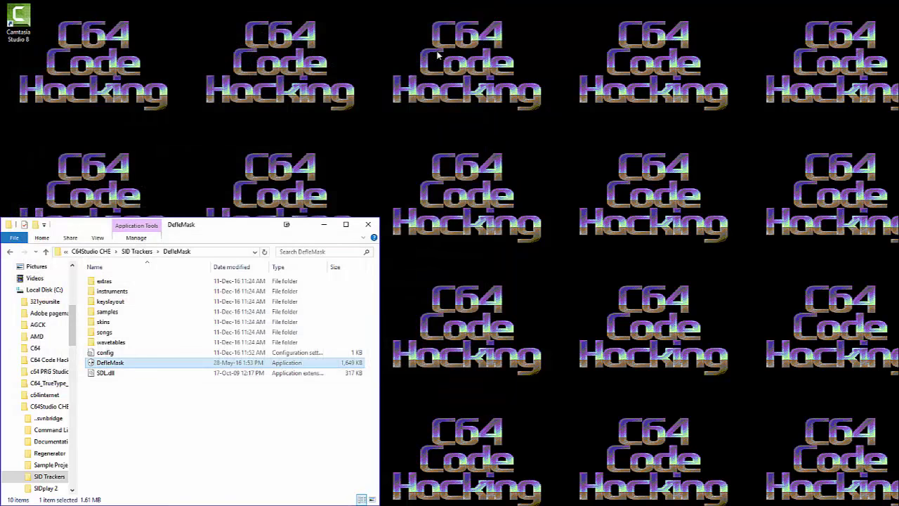
# Launch gt2stereo from the win32 folder of GoatTracker (stereo) and display its online help screen
pyautogui.click(129, 252)
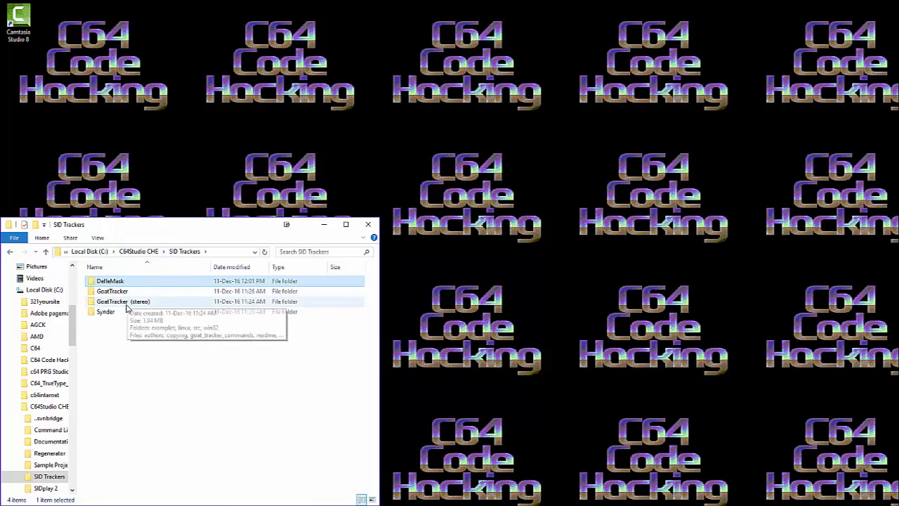
pyautogui.doubleClick(127, 307)
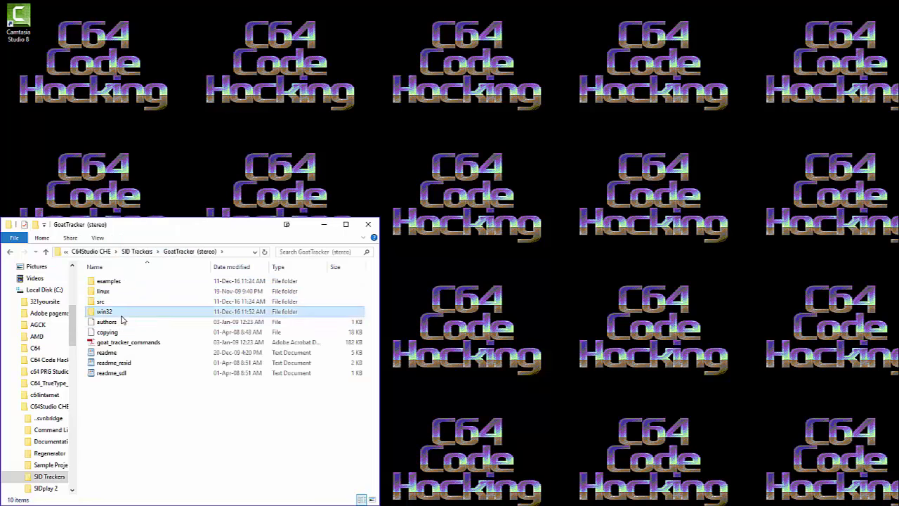
pyautogui.doubleClick(121, 314)
pyautogui.doubleClick(129, 293)
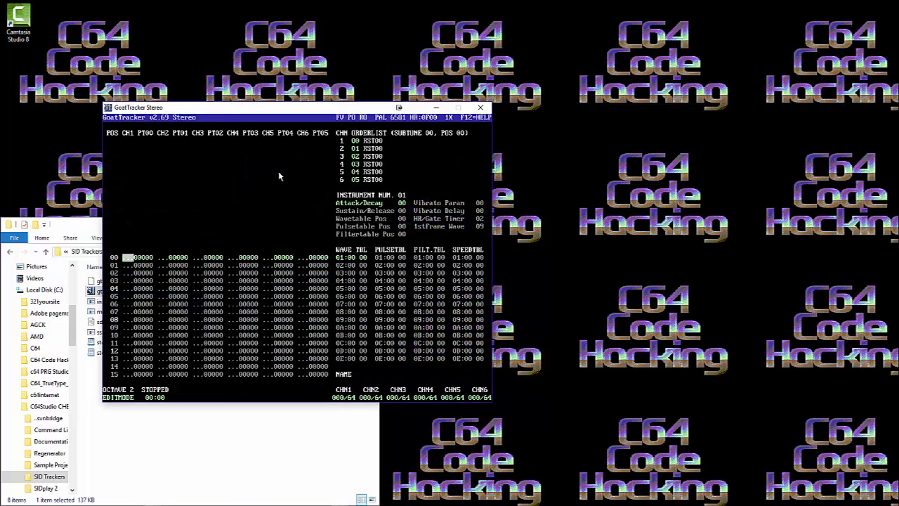
pyautogui.press('F12')
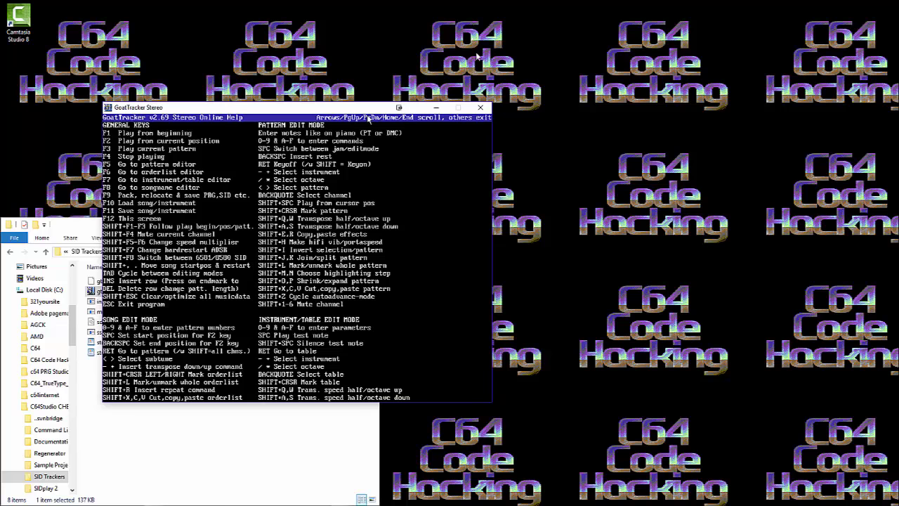
# Close GoatTracker Stereo and launch synder from the Synder folder in SID Trackers
pyautogui.click(481, 108)
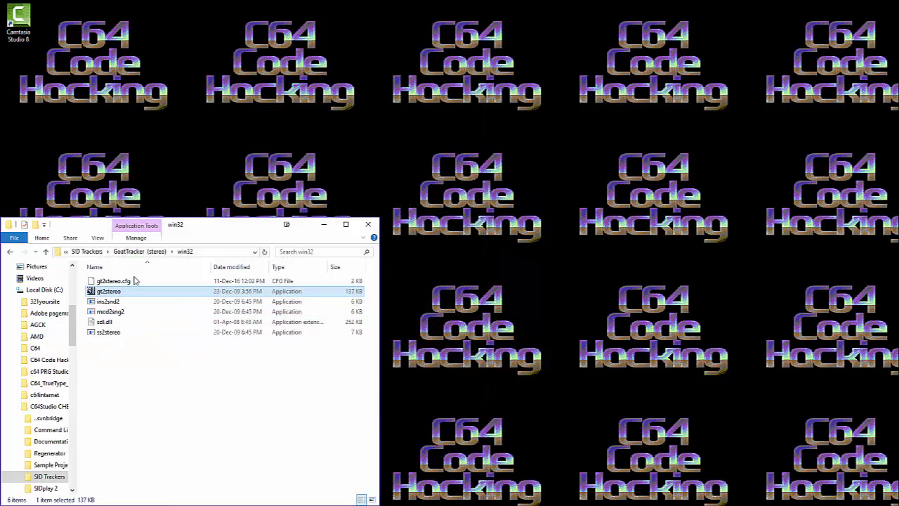
pyautogui.click(138, 253)
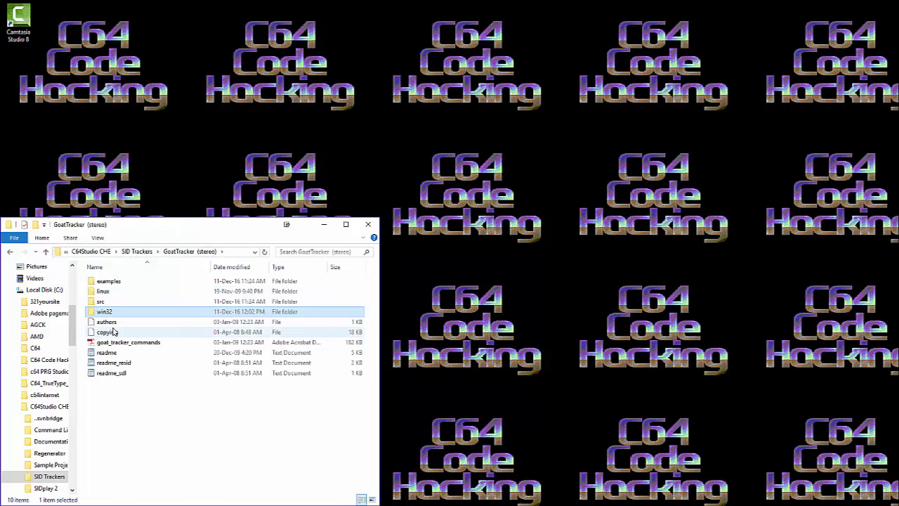
pyautogui.click(137, 253)
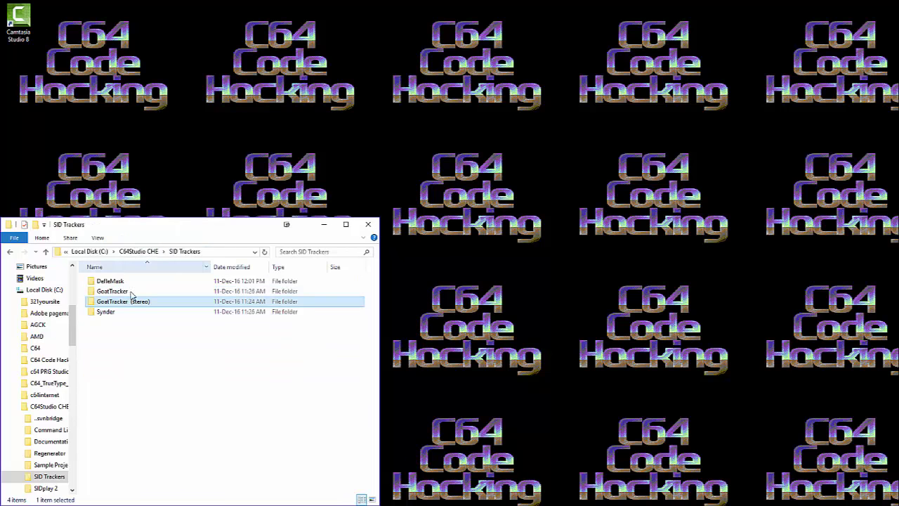
pyautogui.doubleClick(108, 316)
pyautogui.doubleClick(106, 301)
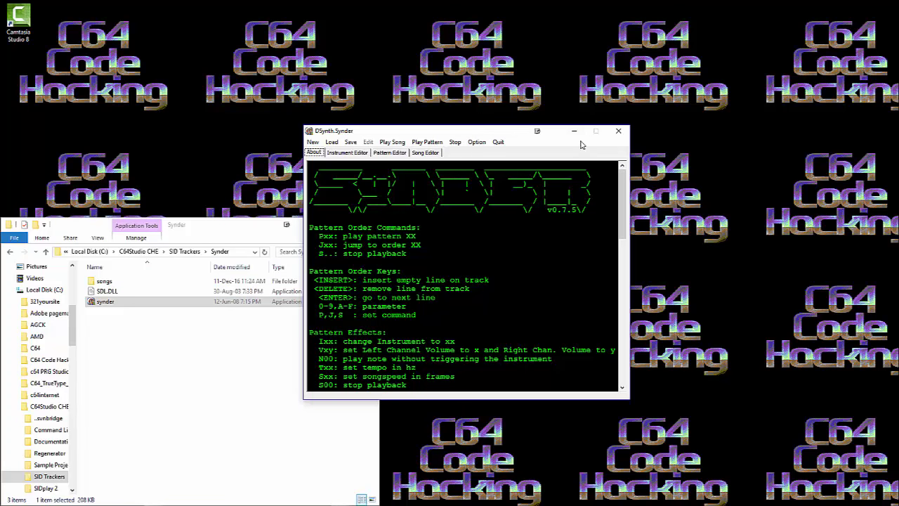
# Bring the file explorer forward and return it to the SID Trackers folder
pyautogui.rightClick(62, 289)
pyautogui.click(134, 281)
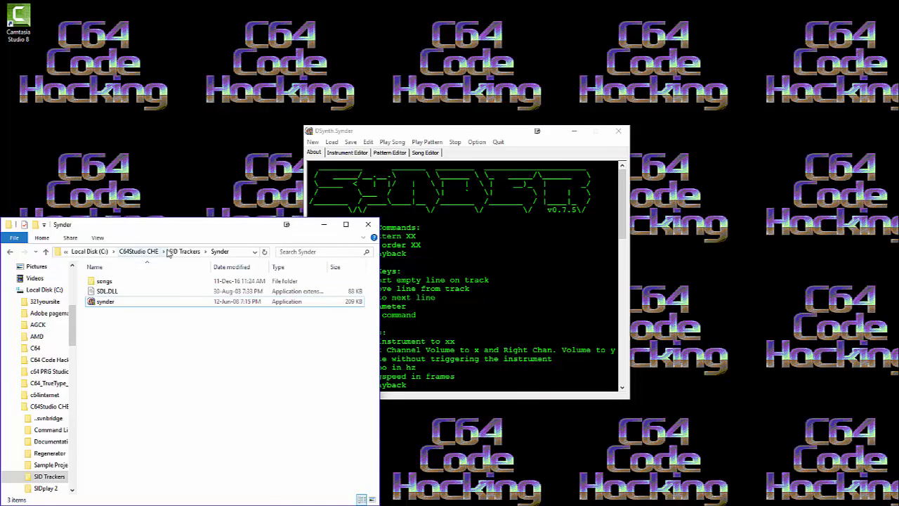
pyautogui.click(171, 251)
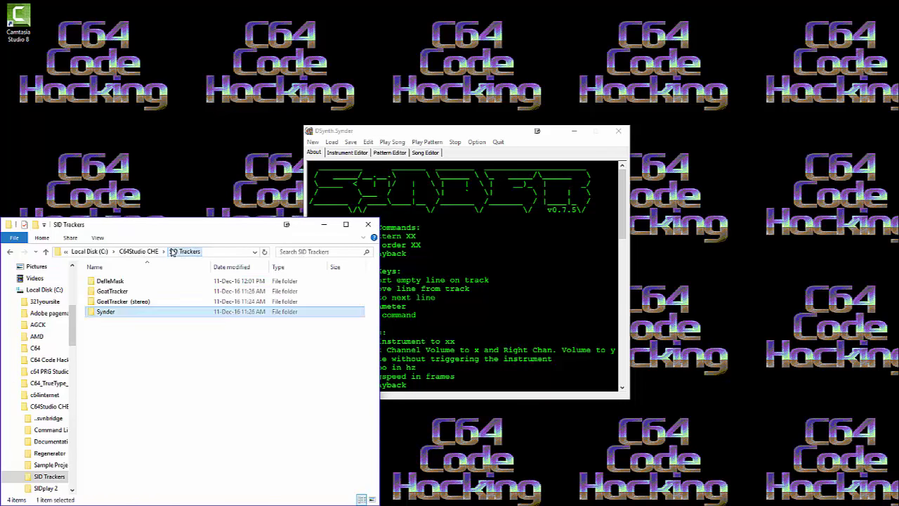
# Switch to Synder and load the song turricantitle.sng from the songs folder
pyautogui.click(395, 133)
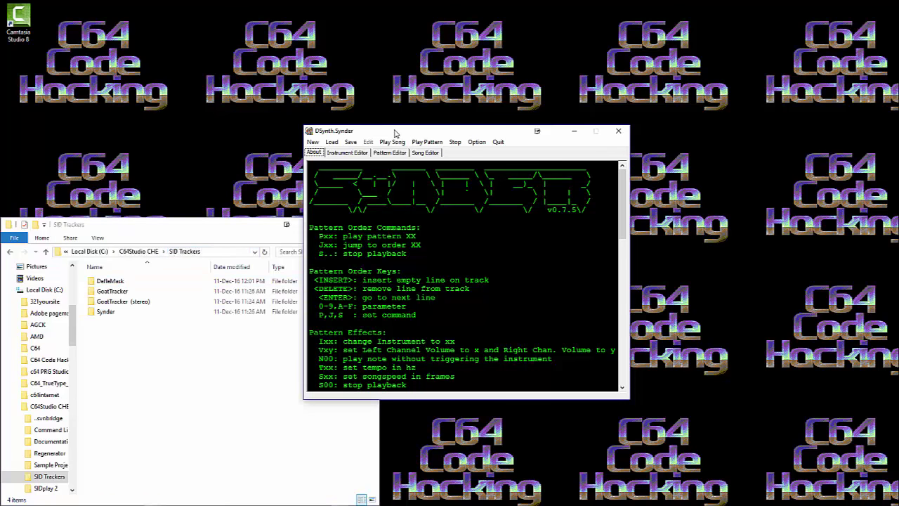
pyautogui.click(328, 144)
pyautogui.click(329, 143)
pyautogui.click(329, 144)
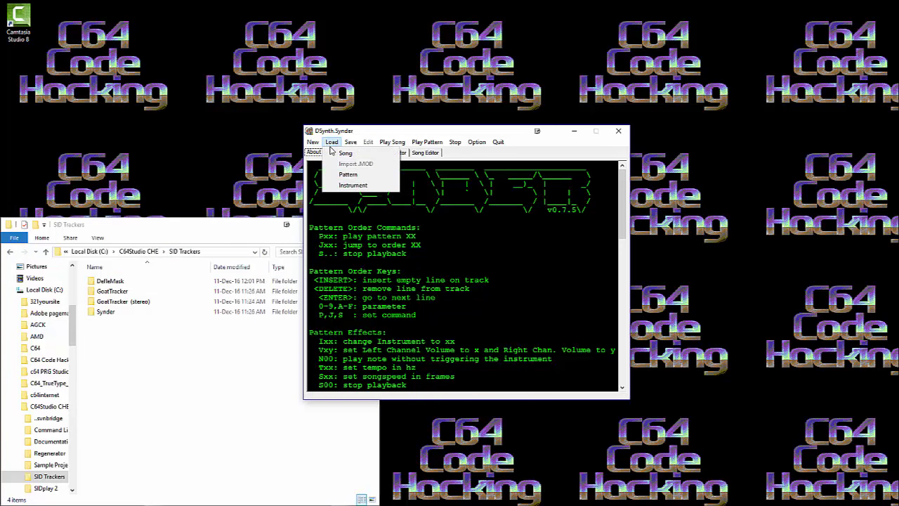
pyautogui.click(339, 153)
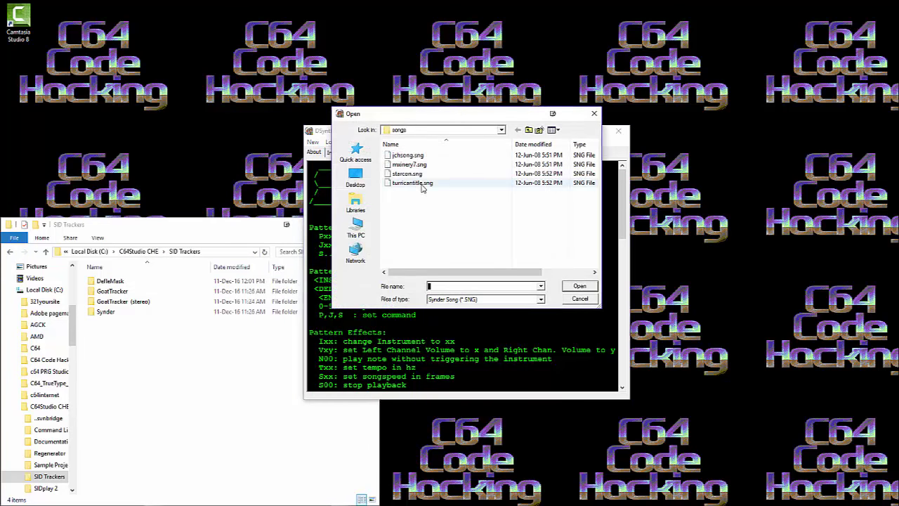
pyautogui.doubleClick(413, 183)
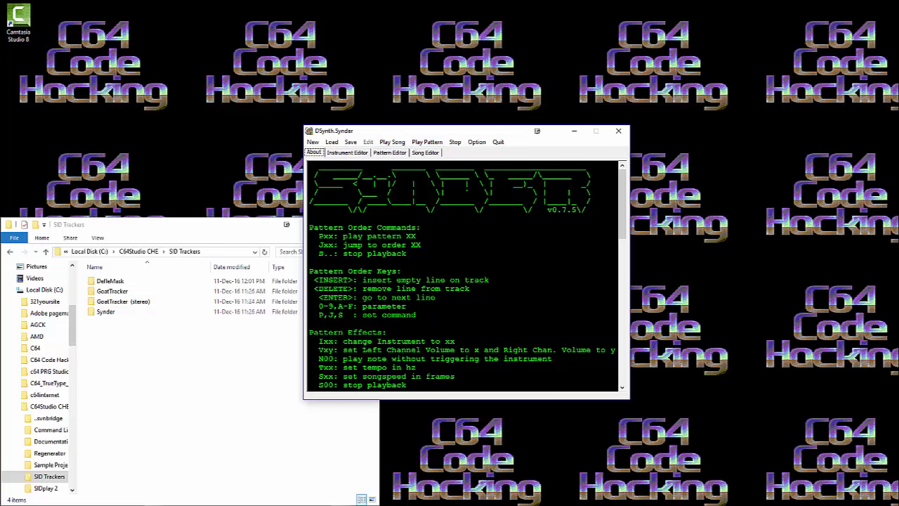
# Look through Synder's instrument, pattern and song editors and its About page with the loaded song
pyautogui.click(363, 154)
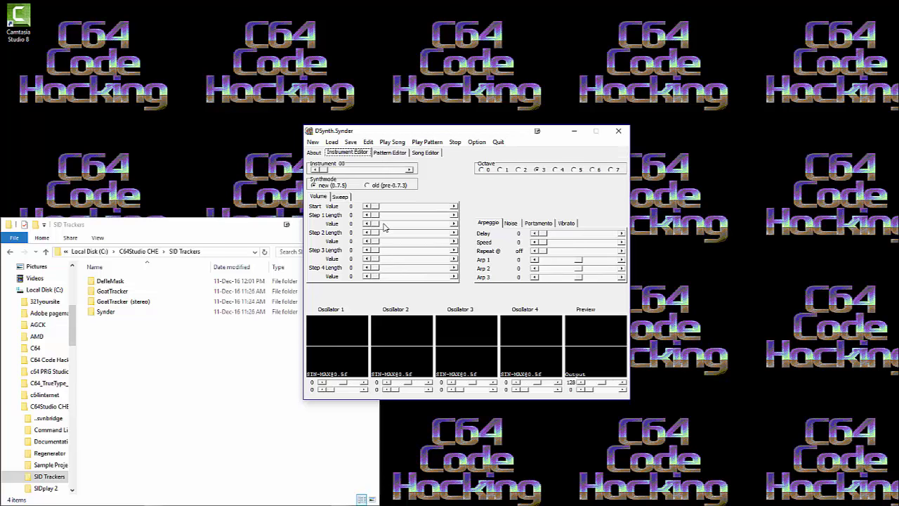
pyautogui.click(397, 153)
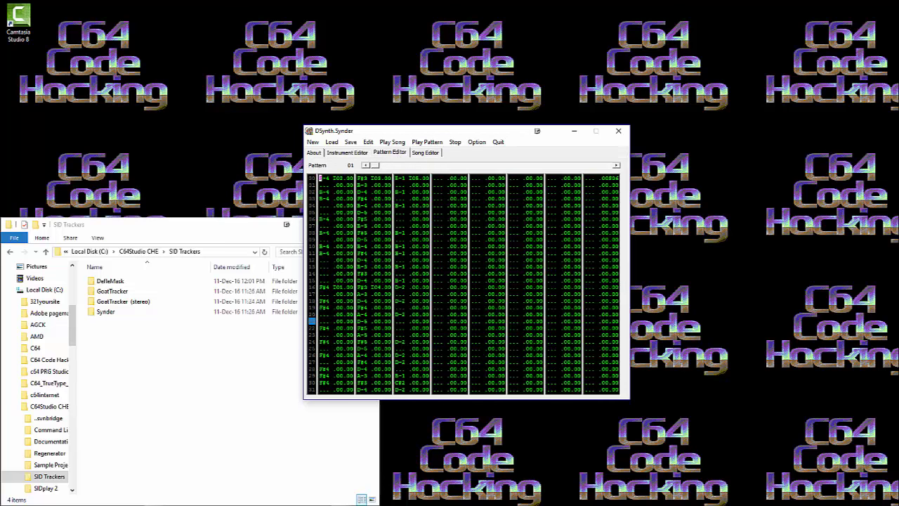
pyautogui.click(426, 152)
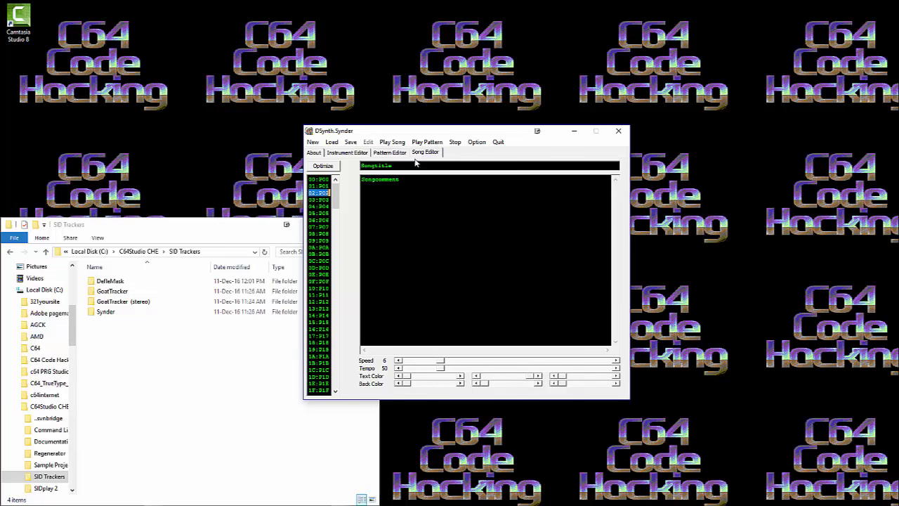
pyautogui.click(385, 154)
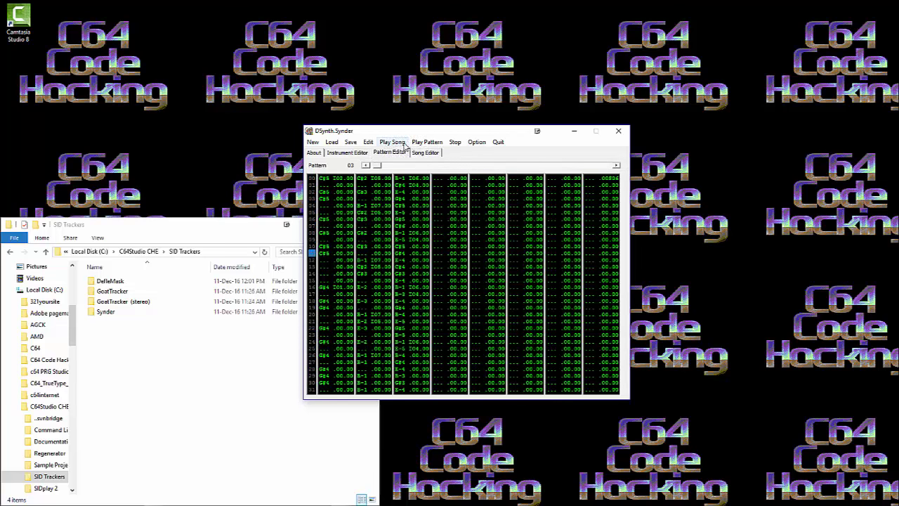
pyautogui.click(402, 144)
pyautogui.click(316, 153)
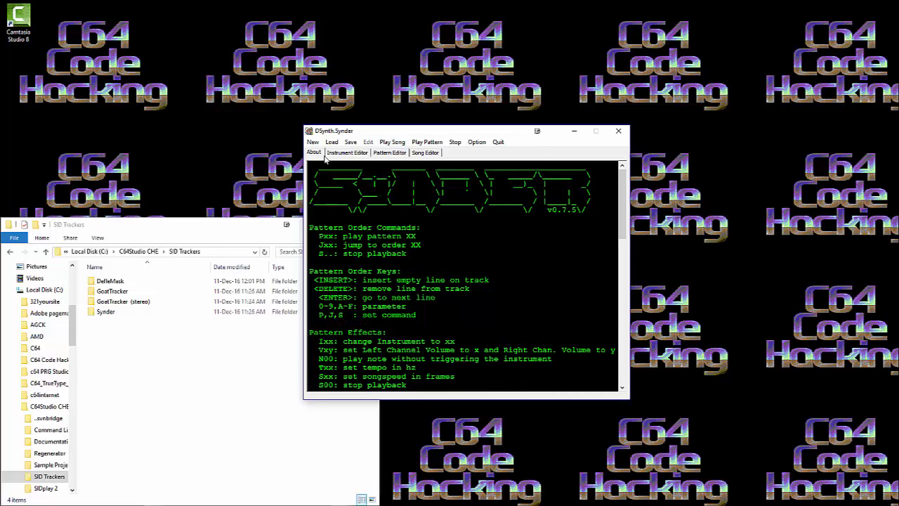
pyautogui.click(344, 153)
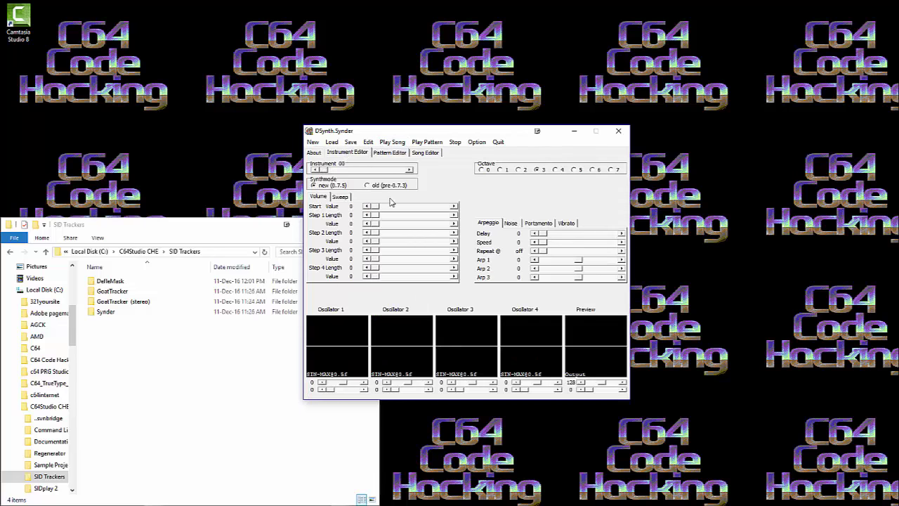
# Close Synder and minimize the file explorer after going back to the C64Studio CHE folder
pyautogui.click(618, 131)
pyautogui.click(471, 290)
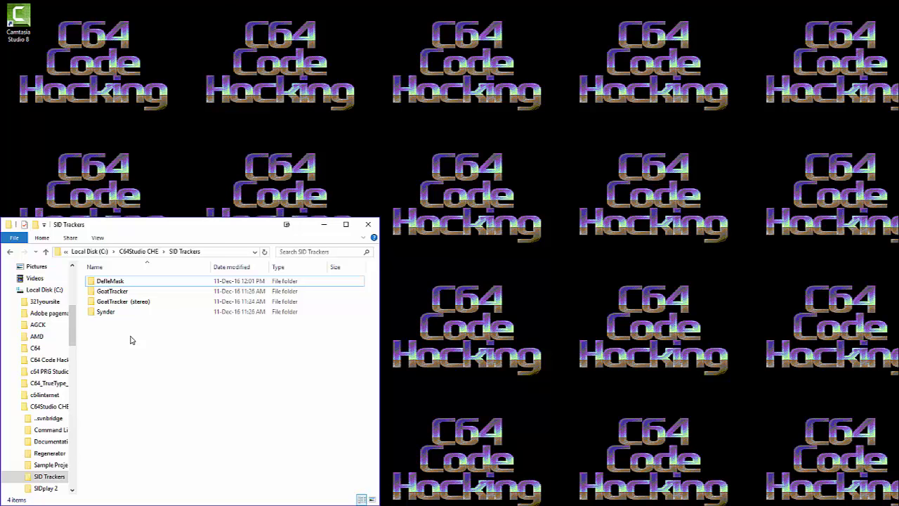
pyautogui.click(127, 255)
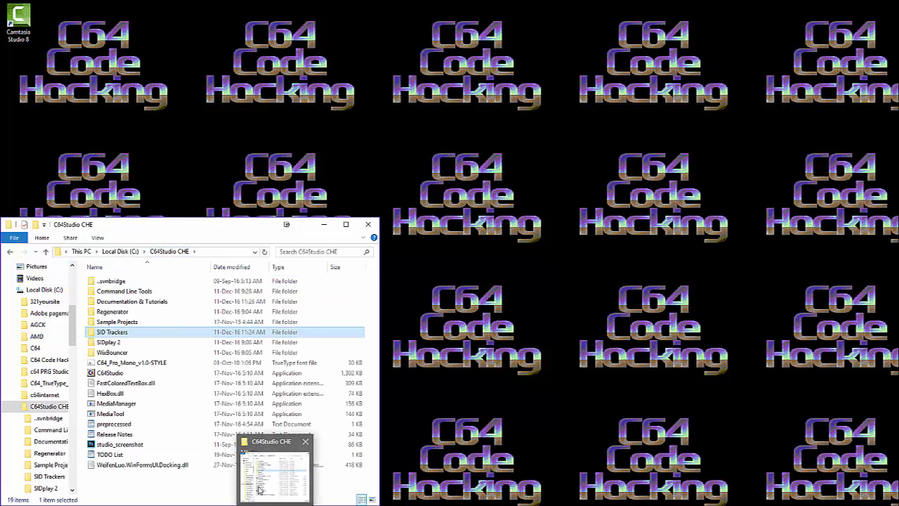
pyautogui.click(324, 224)
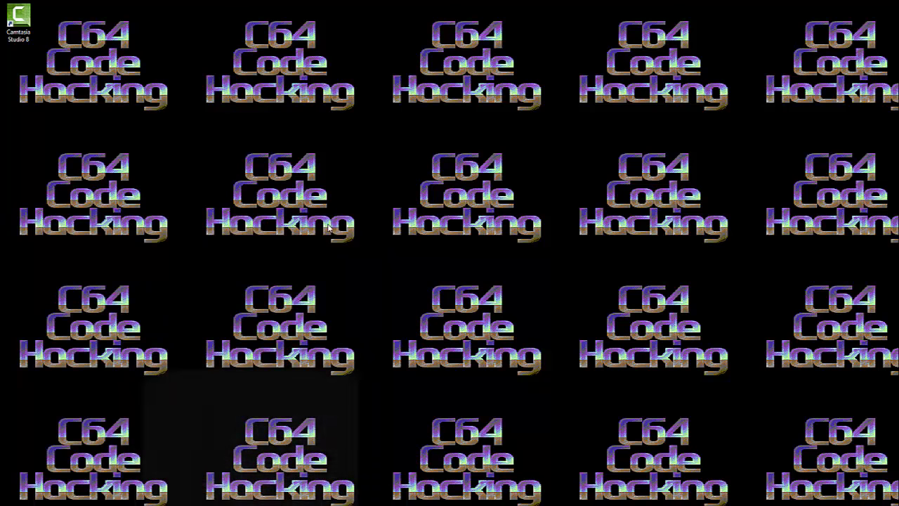